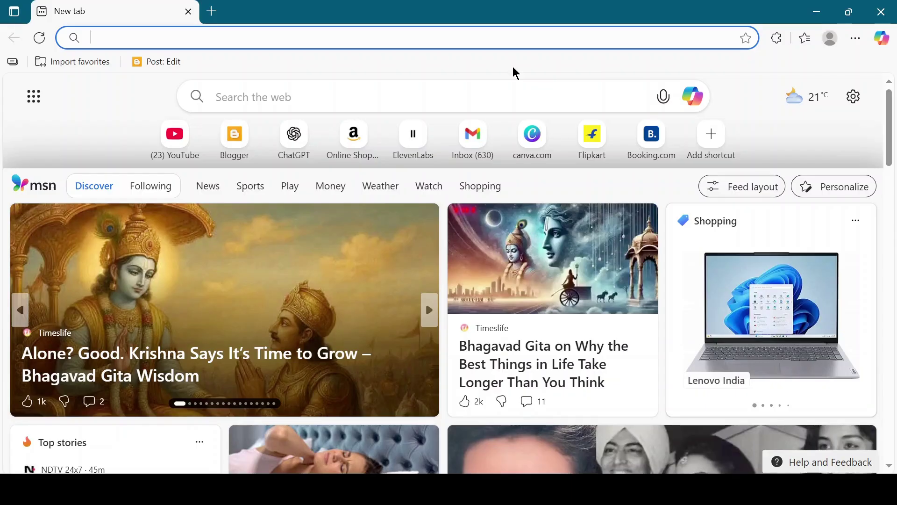
Ask ChatGPT for random image and video prompts for Digen AI
text(cha)
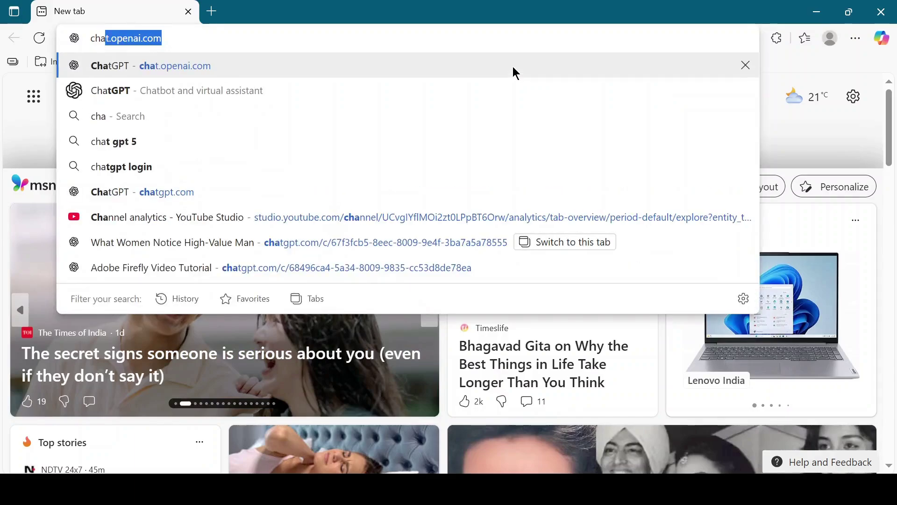
key(Return)
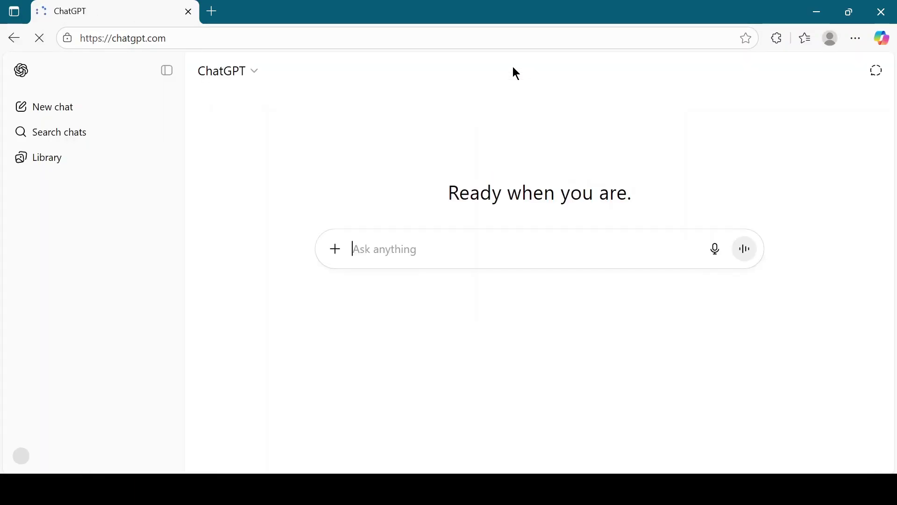
text(I want to create images to convert them in to videos using digen ai could you please give me a few random image and video prompts?)
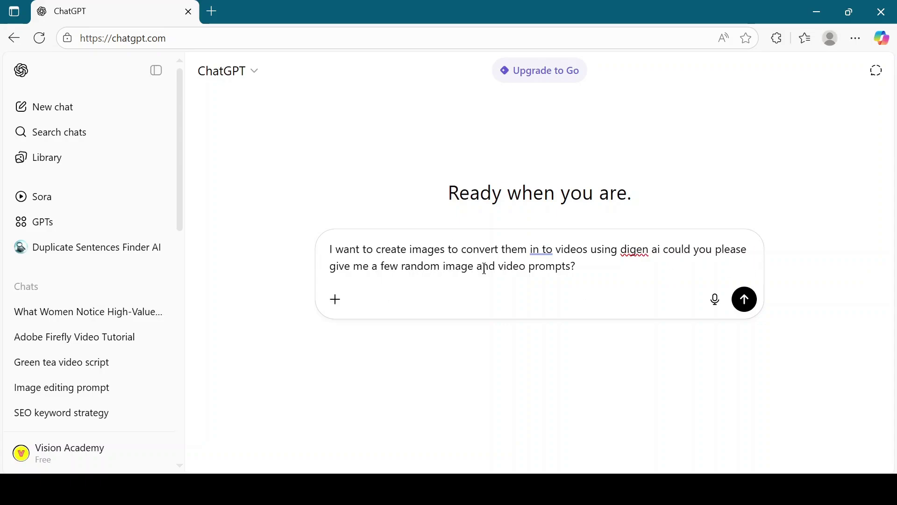
click(746, 300)
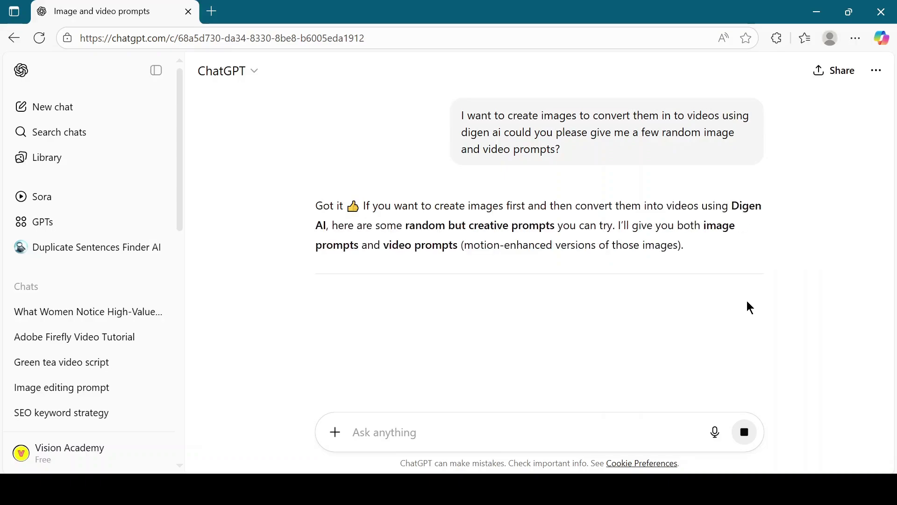
Select the Japanese tea house image prompt in ChatGPT's reply
scroll(750, 307, down, 2)
scroll(750, 307, down, 4)
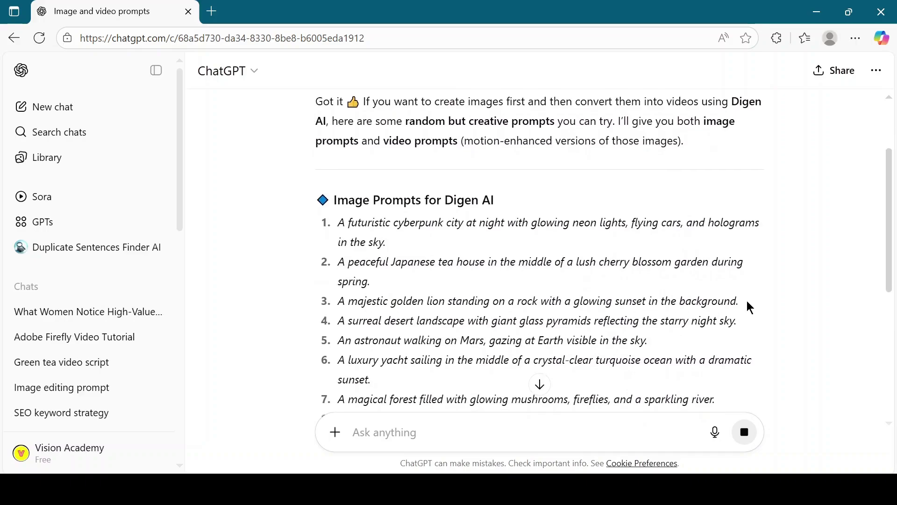
scroll(750, 307, down, 2)
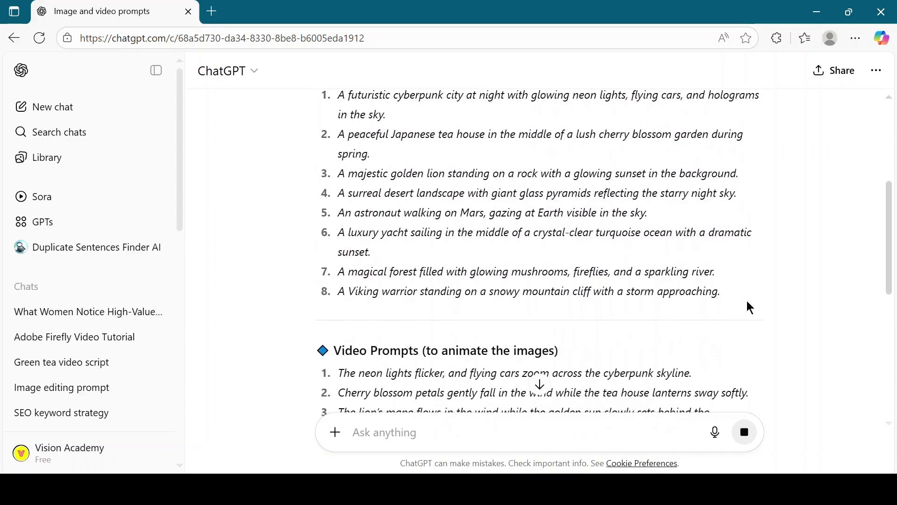
scroll(750, 307, up, 5)
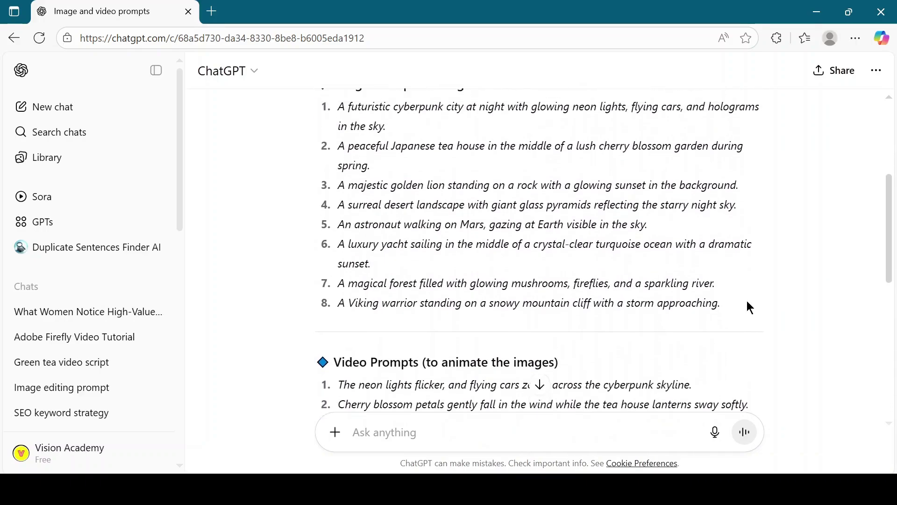
triple_click(528, 243)
key(ctrl+c)
Search Google for 'leonardo ai' in a new tab
click(216, 16)
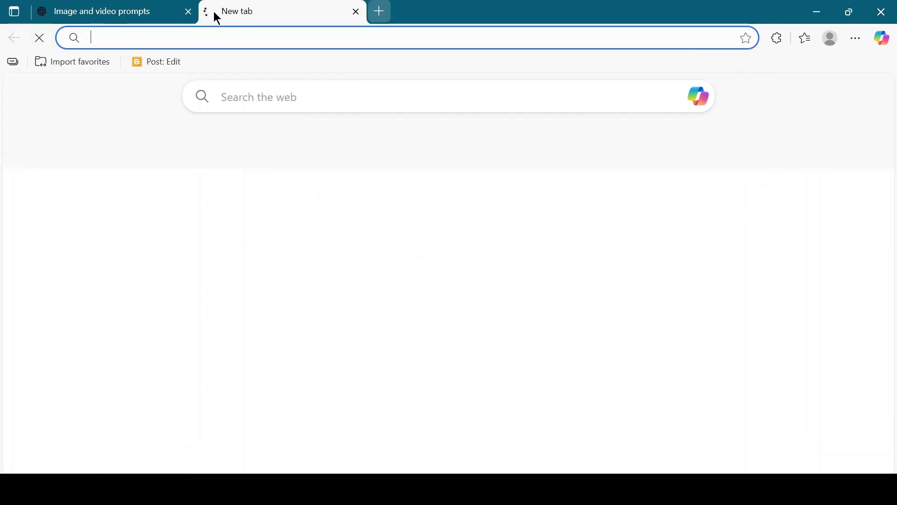
text(google.com)
key(Return)
text(le)
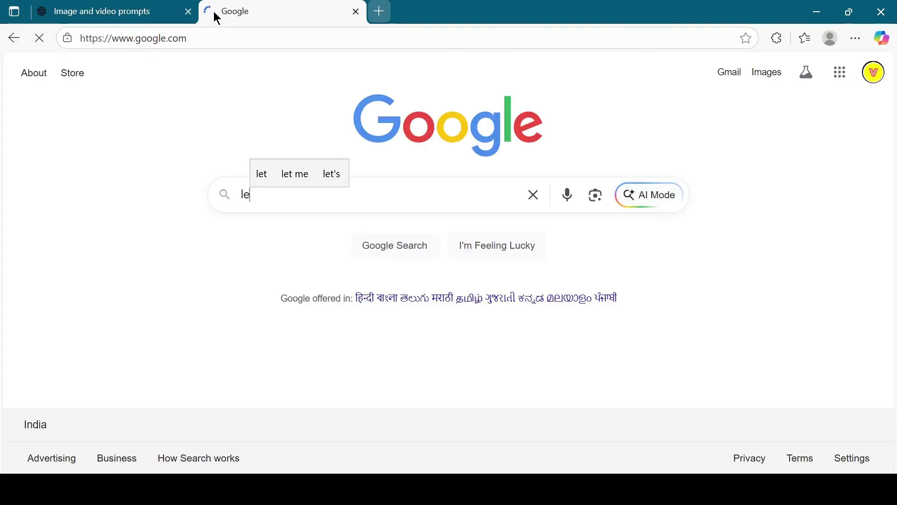
text(ona)
key(Down)
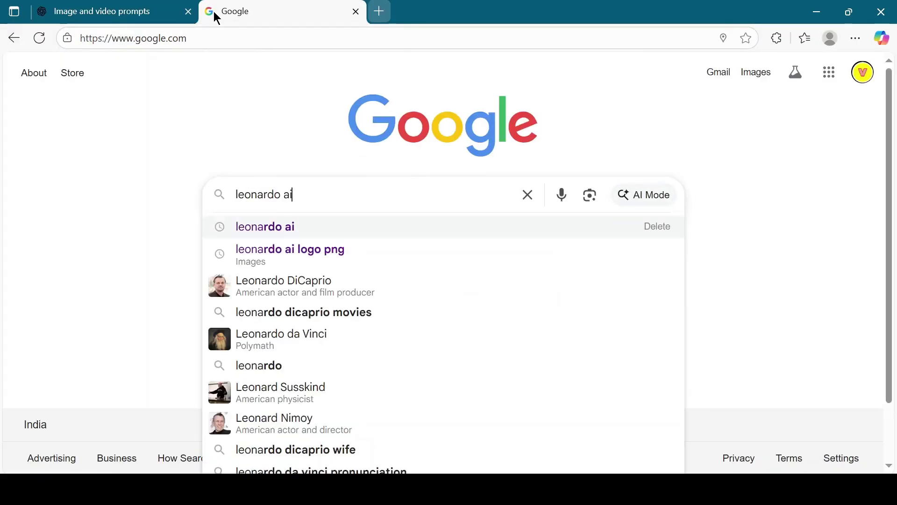
key(Return)
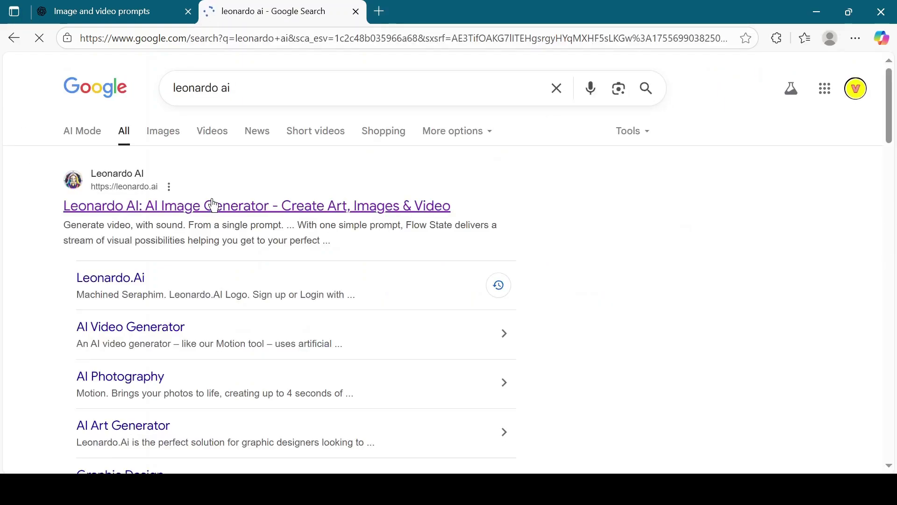
Open the Leonardo AI site from the results and go to its Image tool
click(213, 208)
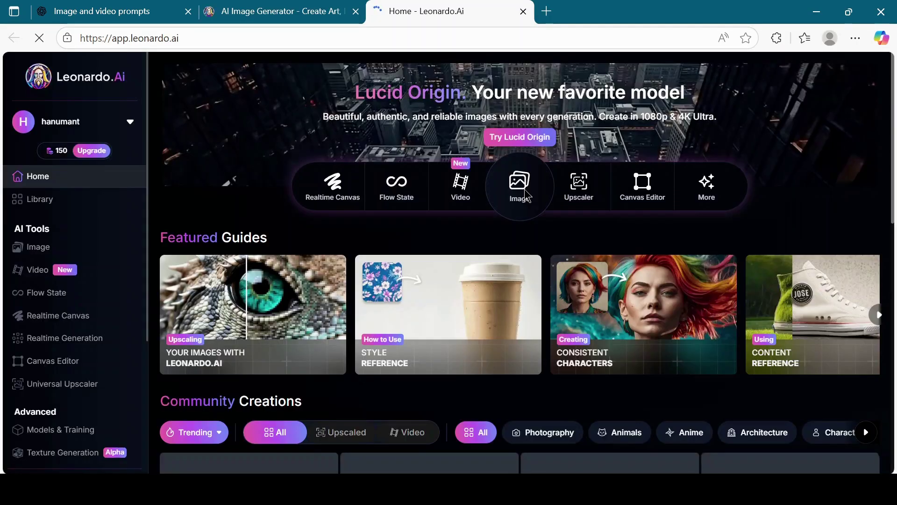
click(520, 187)
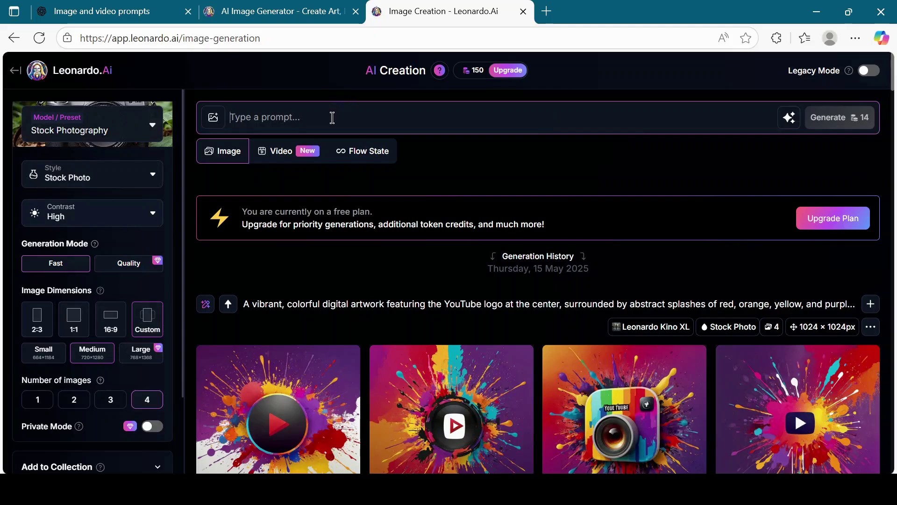
Generate four images from the pasted Japanese tea house prompt and download one
key(ctrl+v)
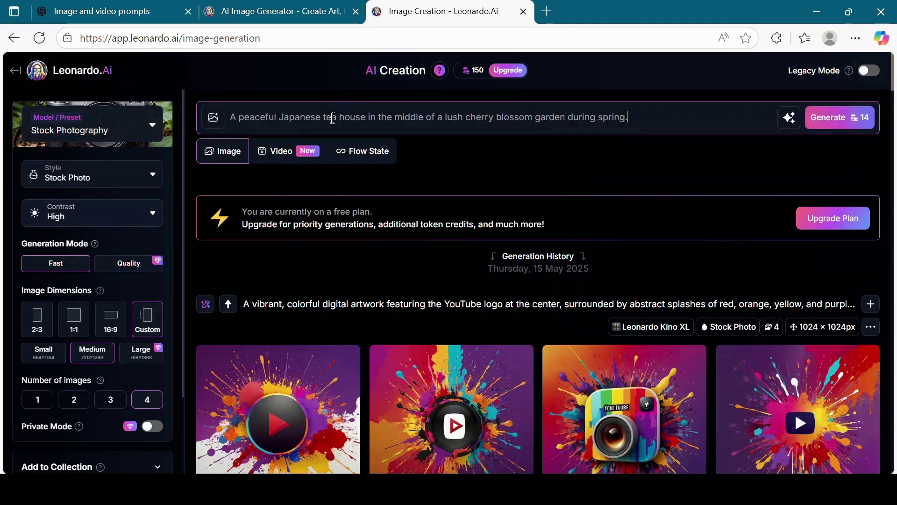
click(834, 125)
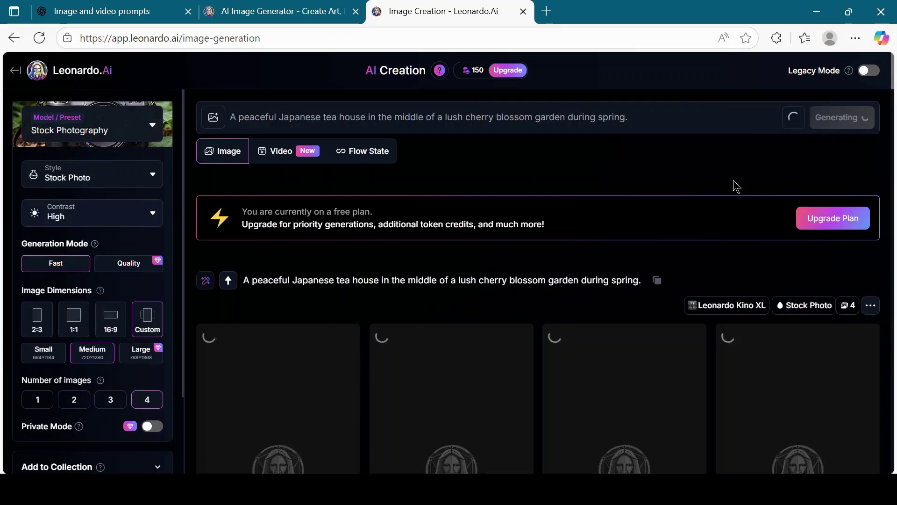
scroll(700, 271, down, 2)
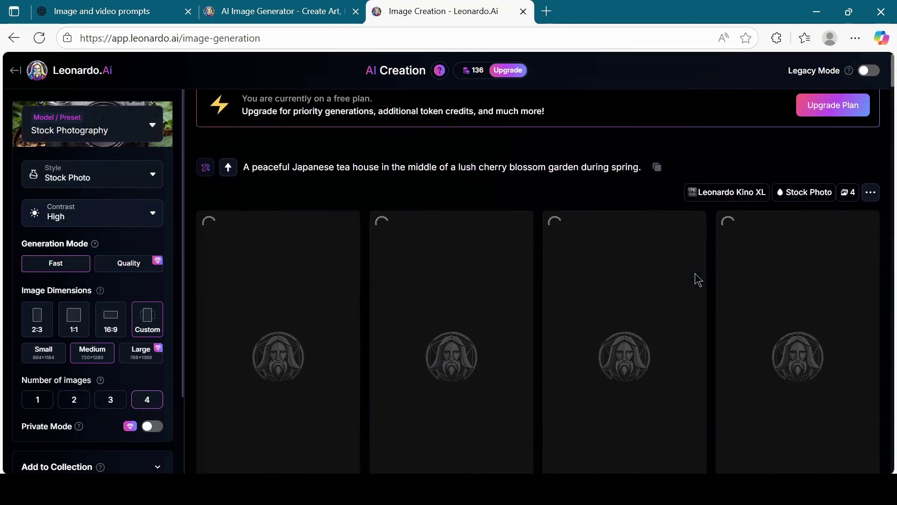
scroll(698, 279, down, 1)
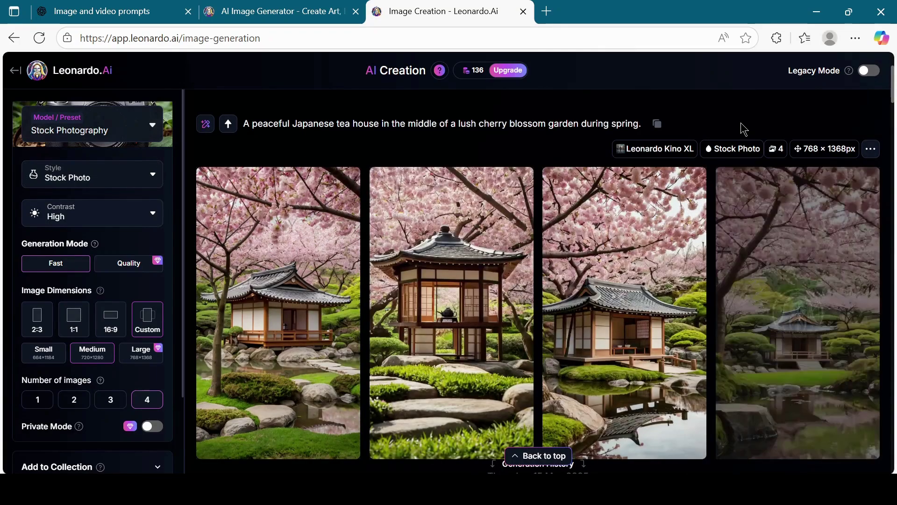
click(315, 192)
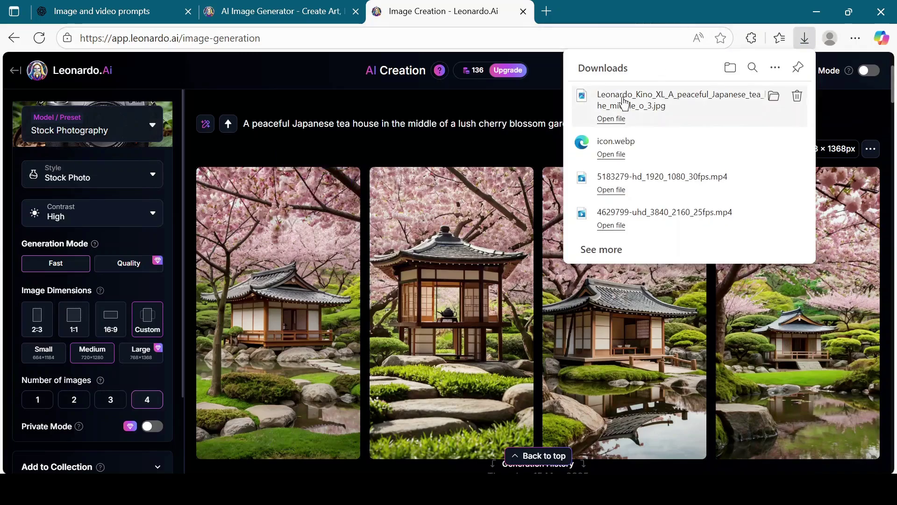
Search Google for 'digen ai' in a new tab
click(549, 15)
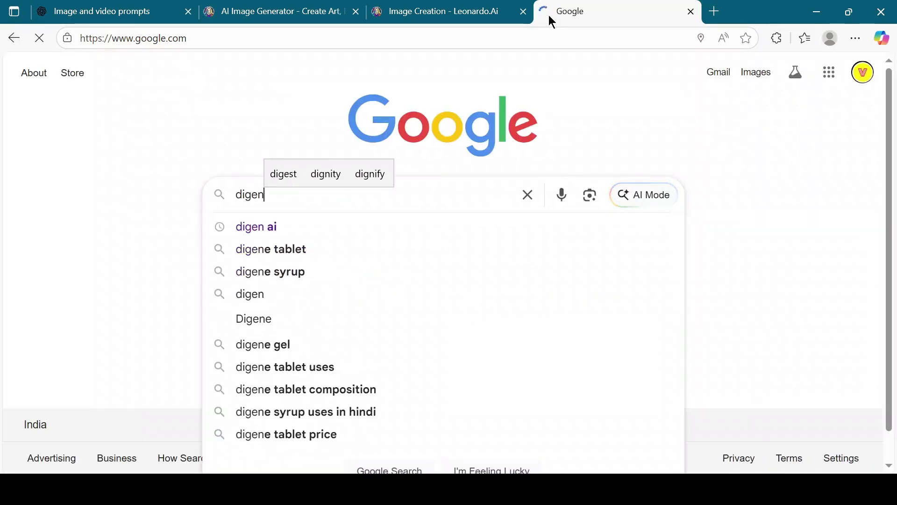
key(Down)
key(Return)
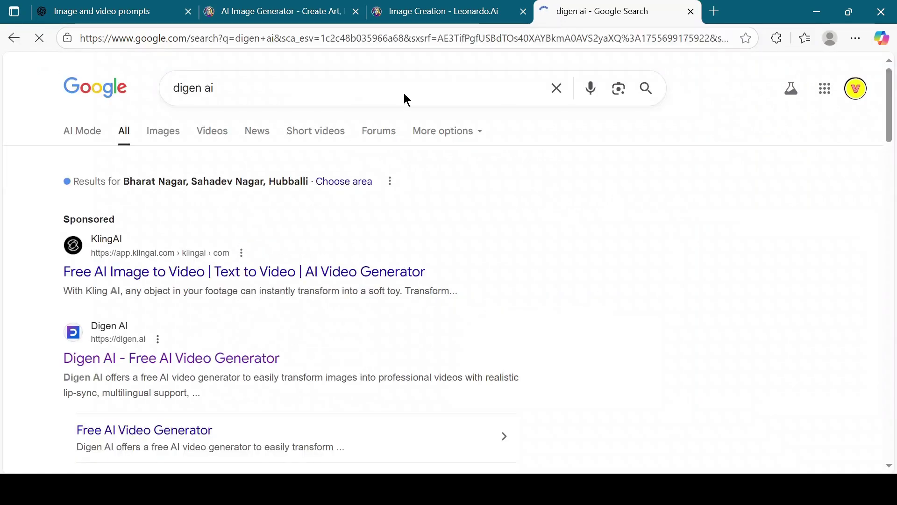
Open Digen AI, sign in with Google, and go to the video creation page
click(228, 361)
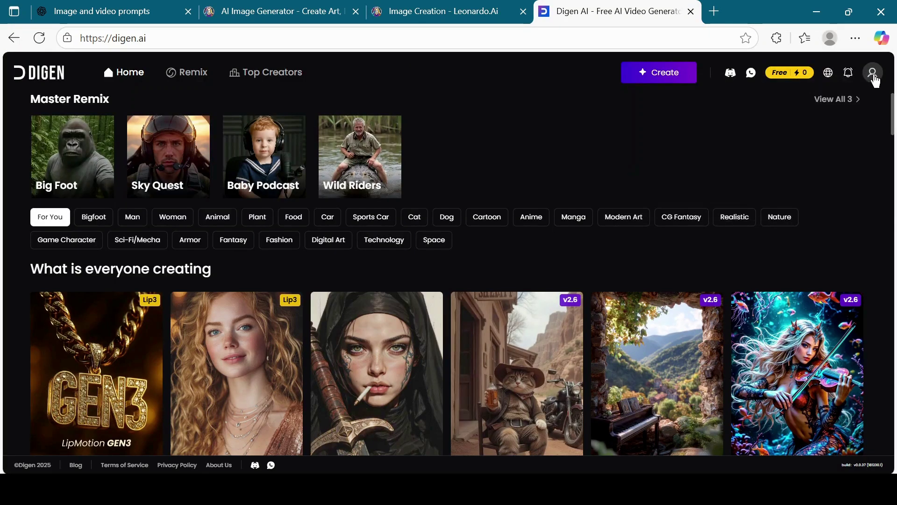
click(872, 76)
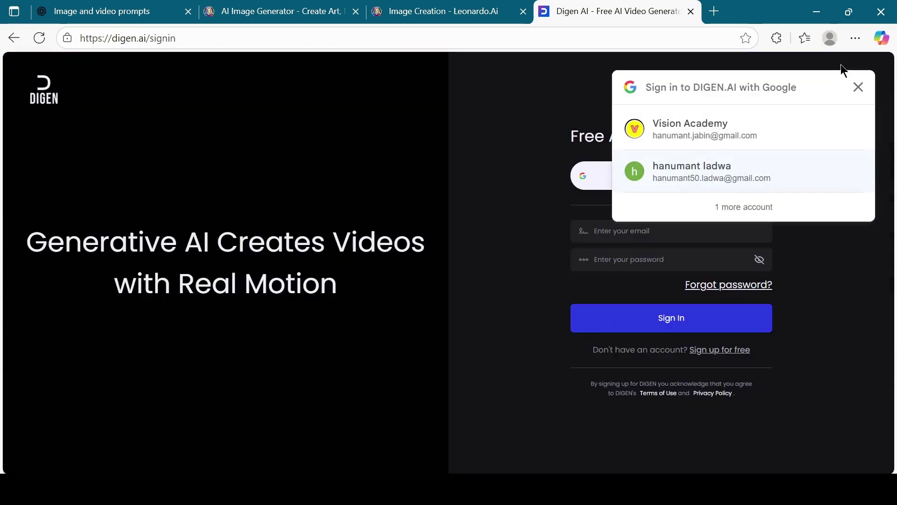
click(858, 87)
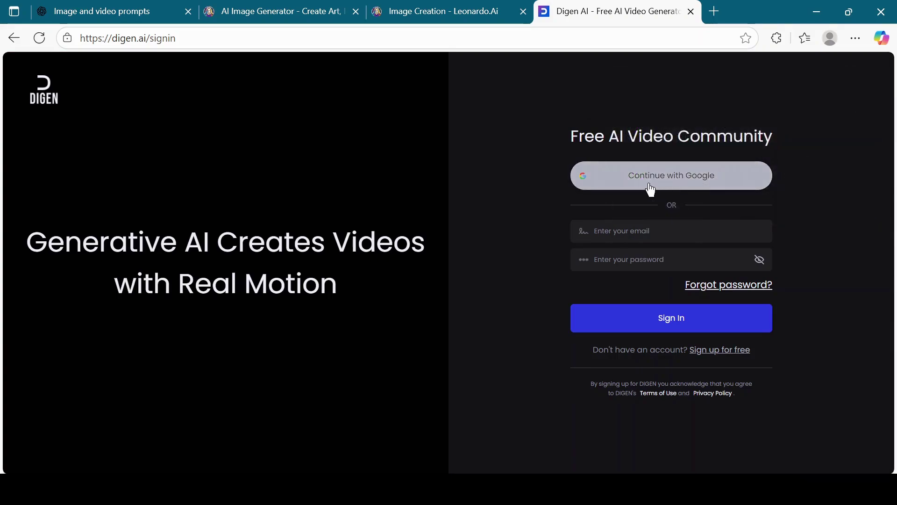
click(633, 234)
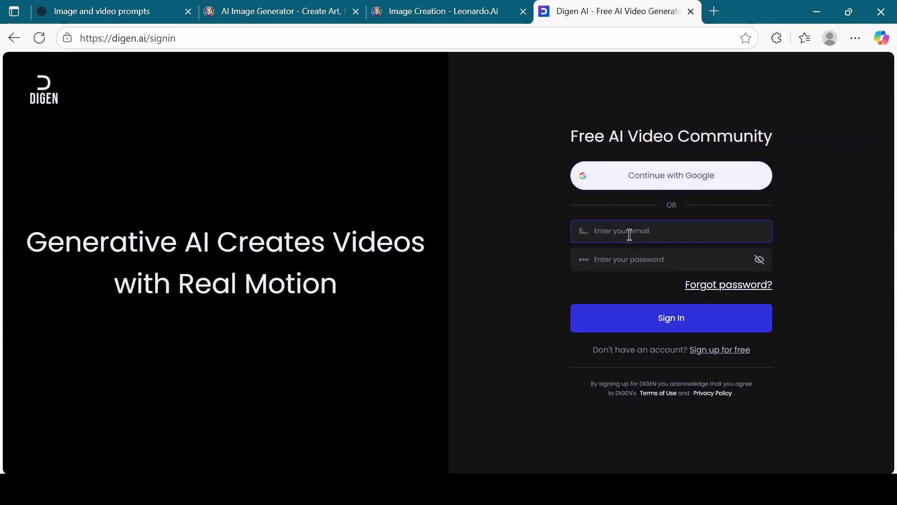
click(634, 261)
click(652, 182)
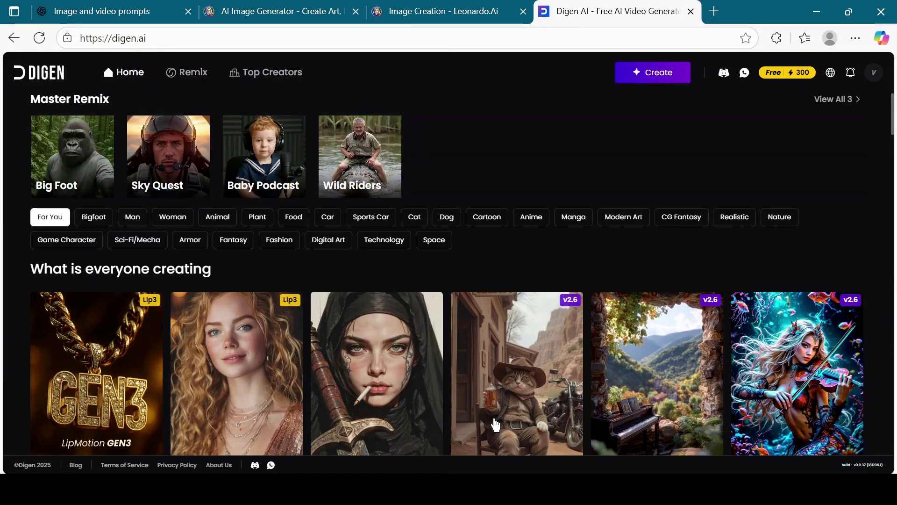
click(655, 74)
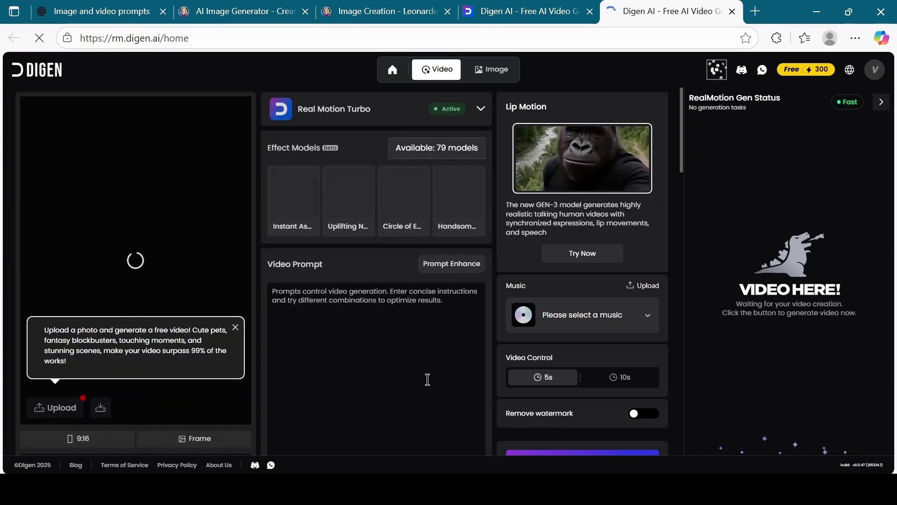
Upload the downloaded Leonardo tea house image as the video's starting picture
click(55, 407)
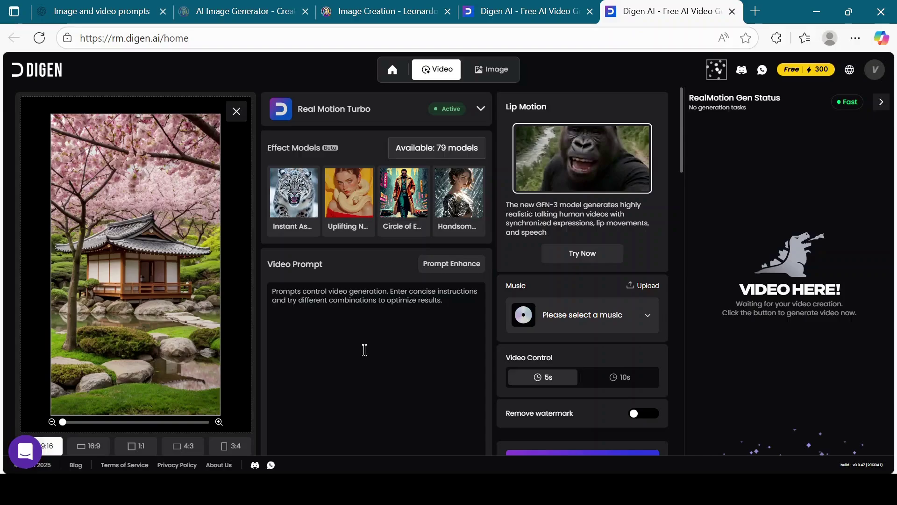
Copy the falling cherry-blossom petals prompt from ChatGPT into Digen's Video Prompt
key(ctrl+1)
drag(339, 279, 750, 280)
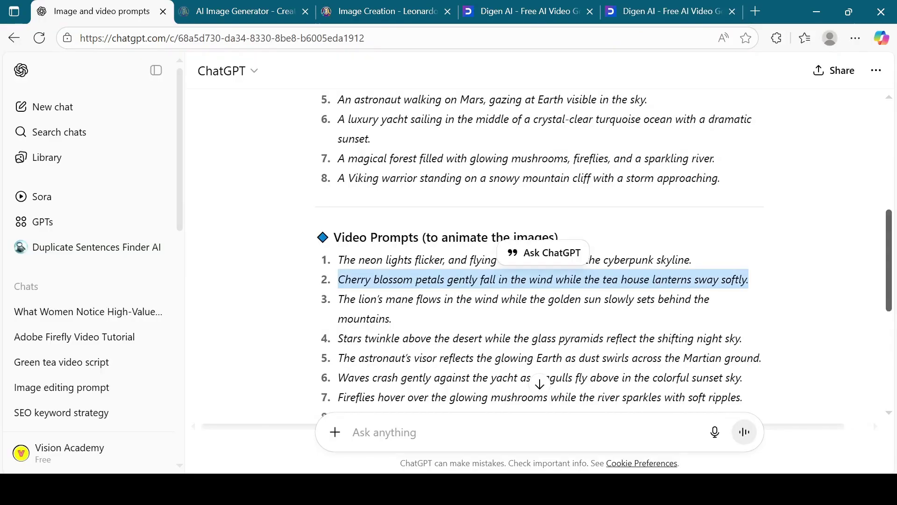
key(ctrl+c)
key(ctrl+5)
key(ctrl+v)
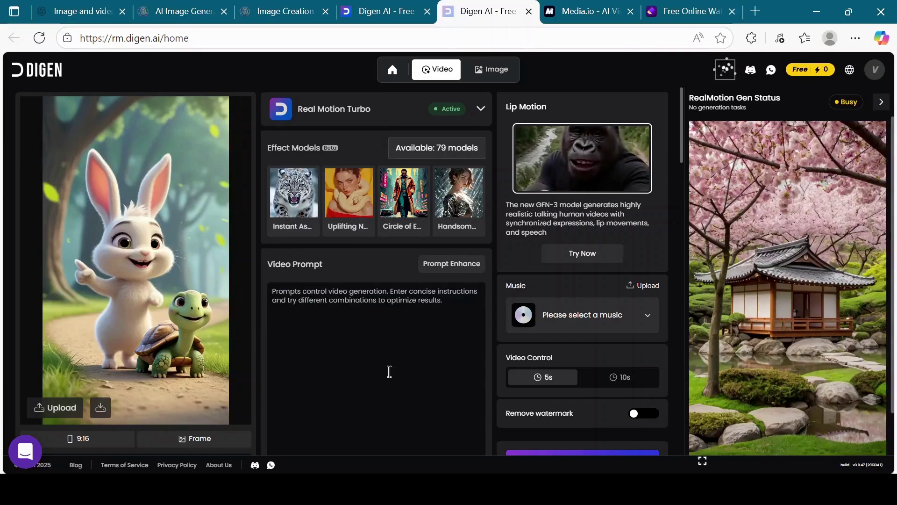
Open the generated cherry-blossom video under My video and download it
scroll(389, 372, down, 5)
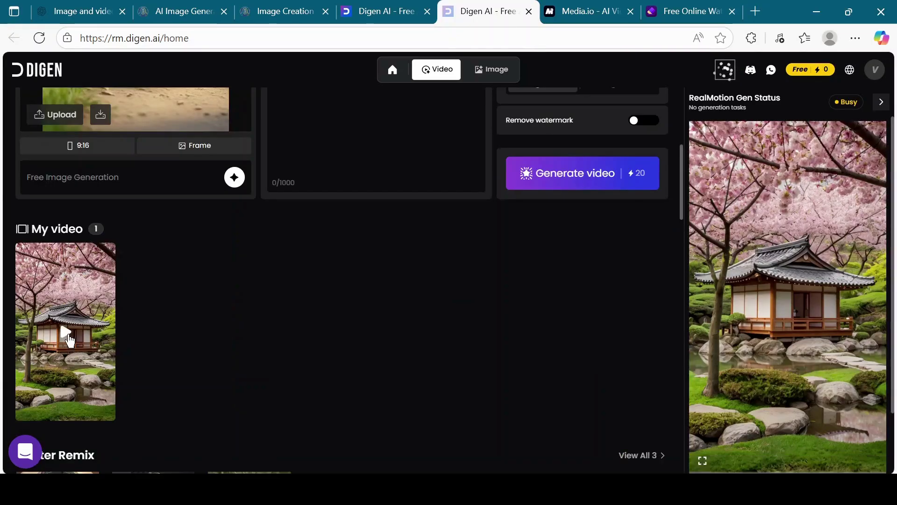
click(69, 340)
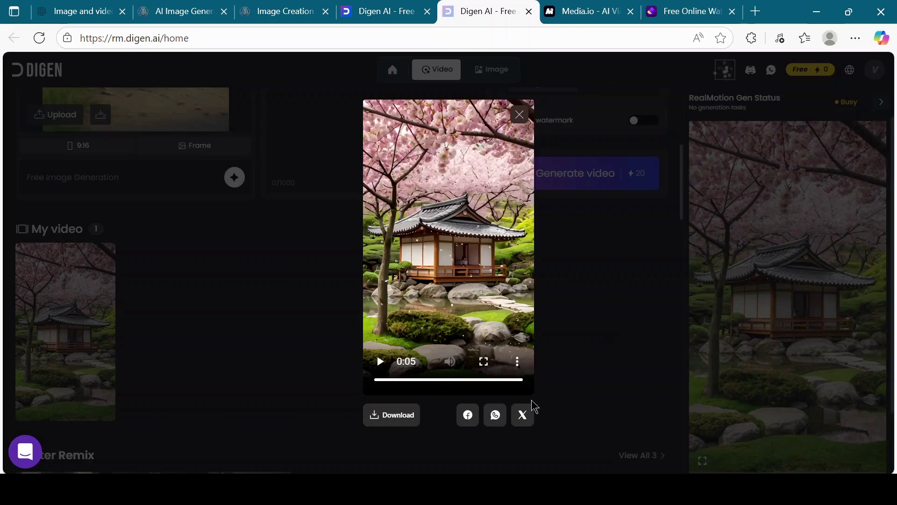
click(400, 425)
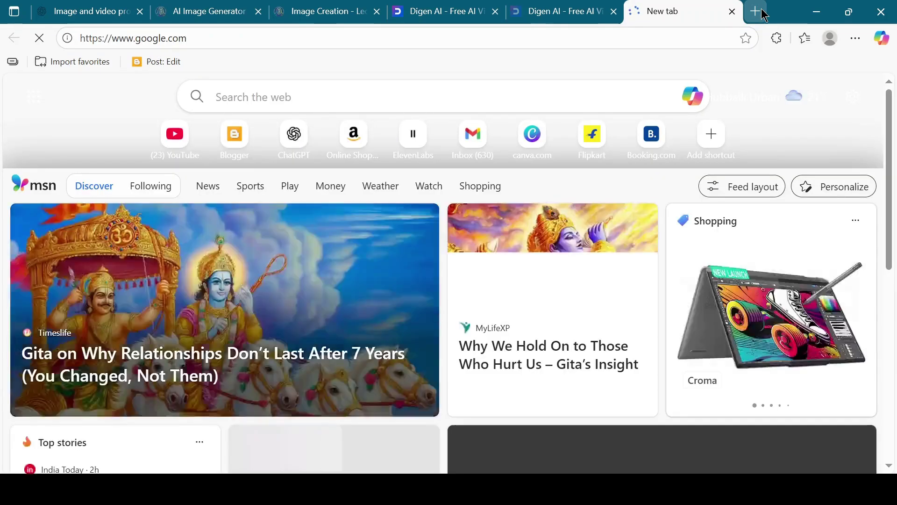
Search Google for 'media io' and open the Media.io website
text(media)
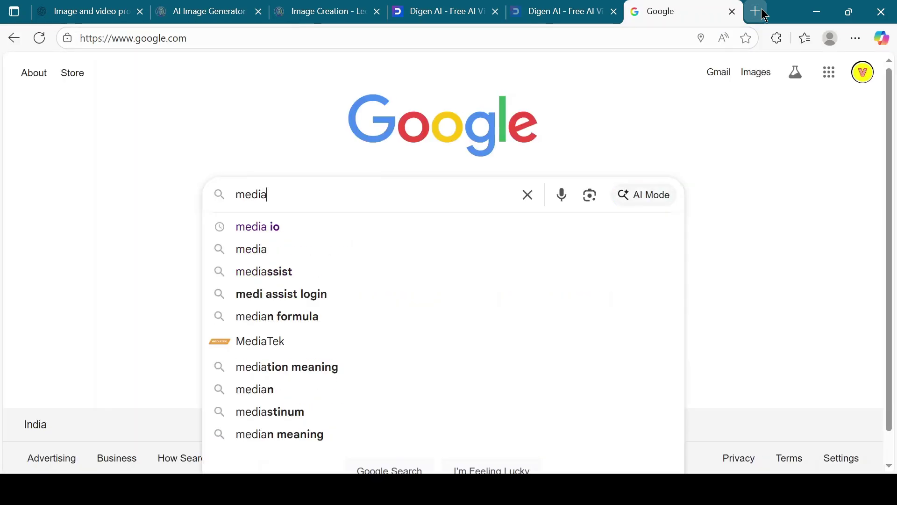
key(Down)
key(Return)
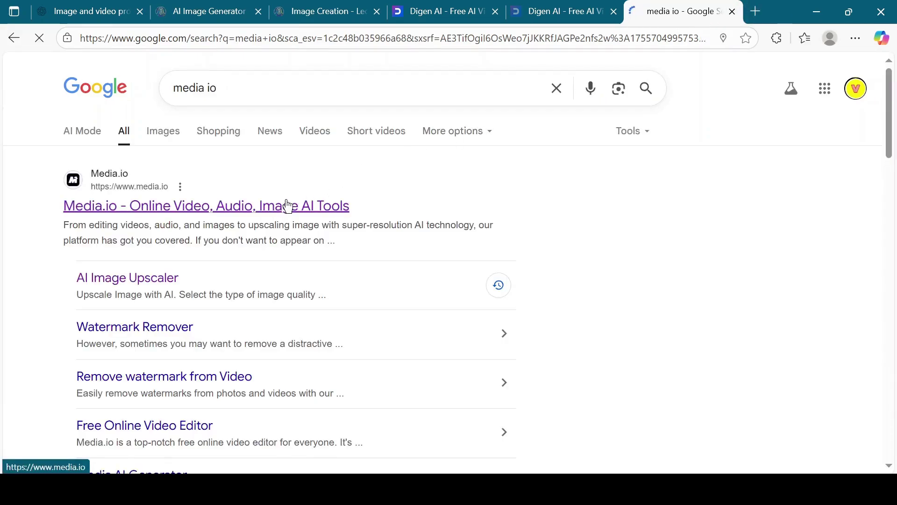
click(283, 207)
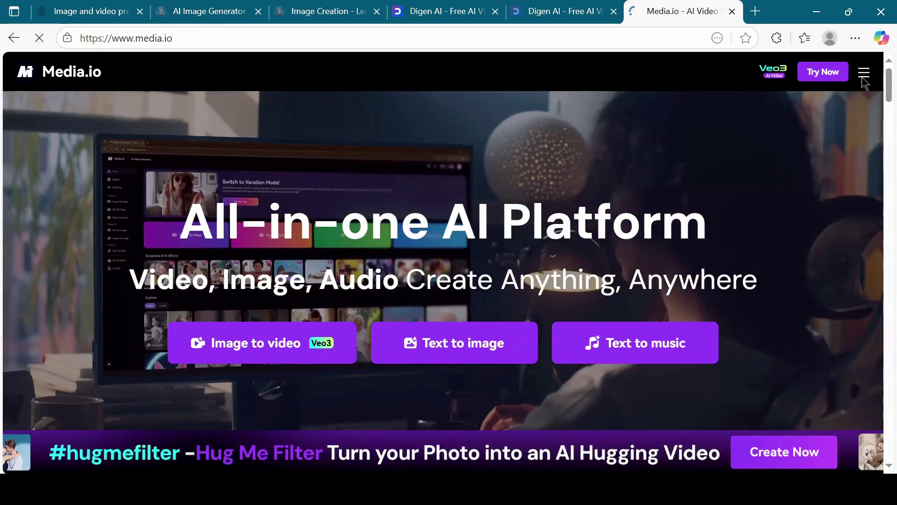
Navigate from Media.io's Products menu to the Video Watermark Remover in the online tools list
click(864, 73)
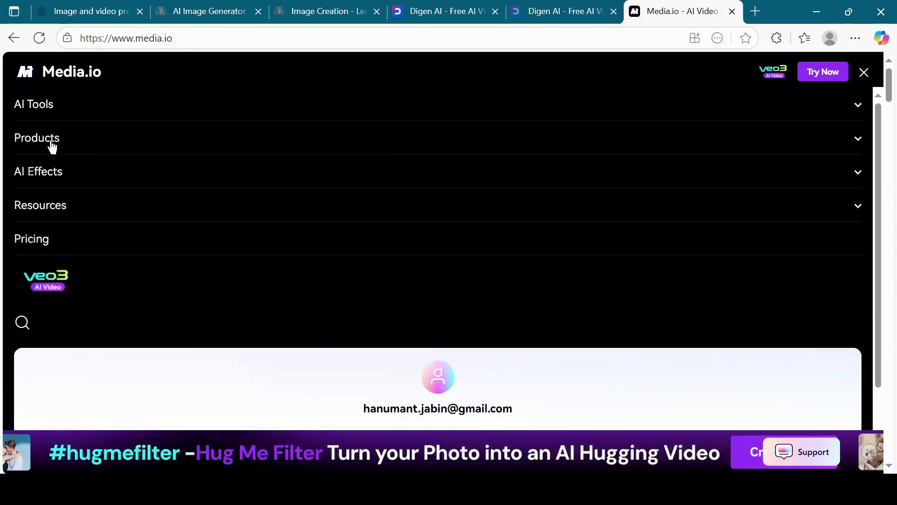
click(52, 148)
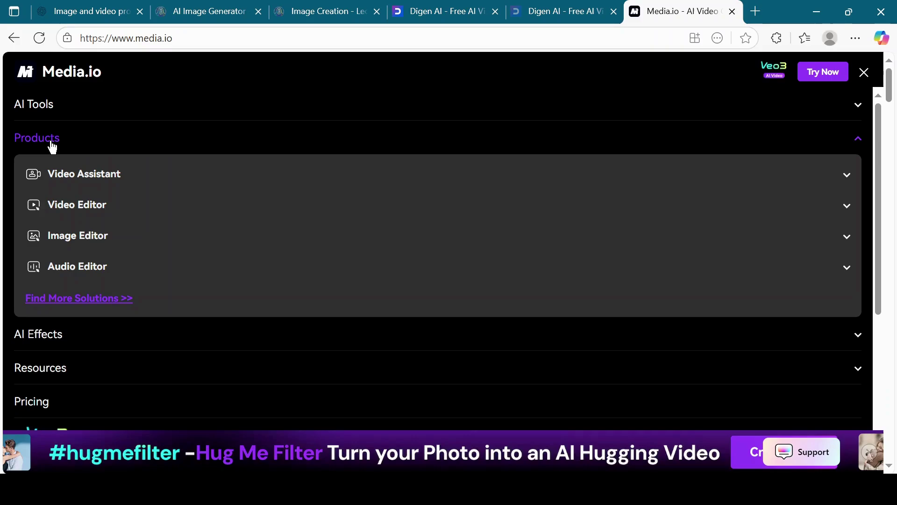
click(95, 304)
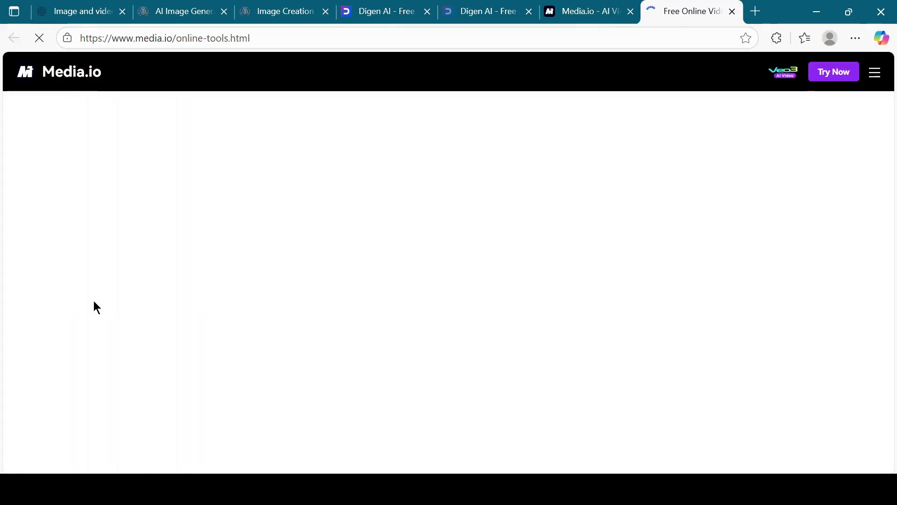
scroll(357, 329, down, 7)
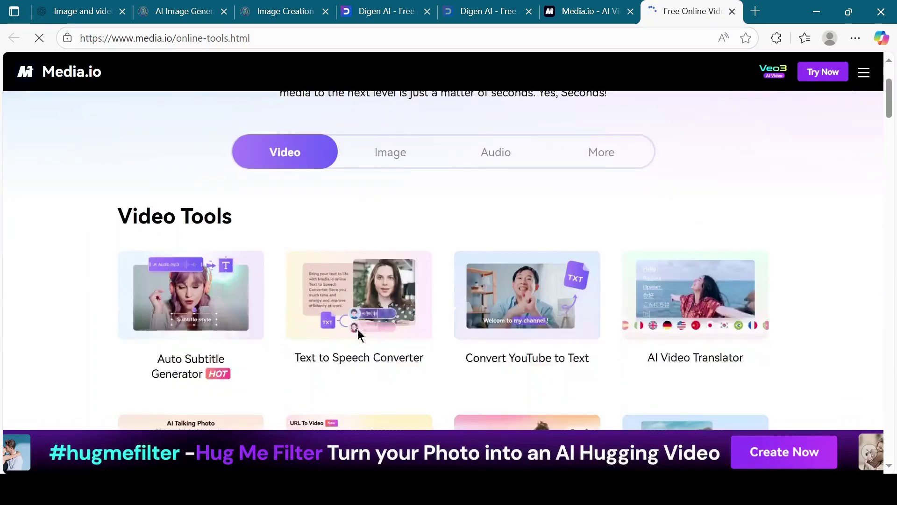
scroll(358, 336, down, 1)
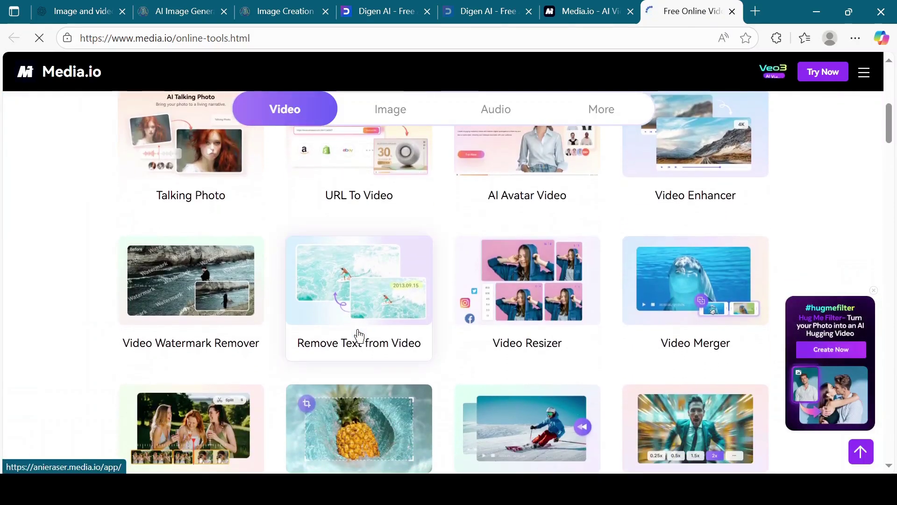
click(198, 315)
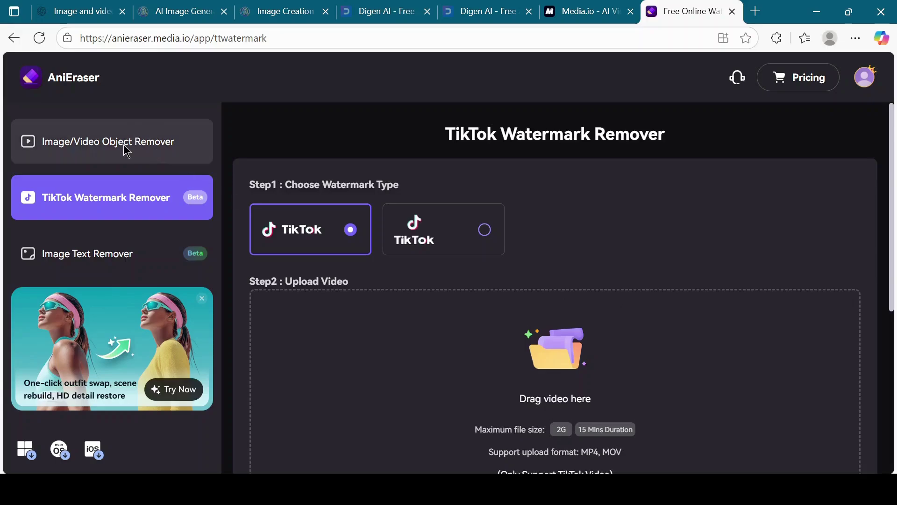
click(125, 151)
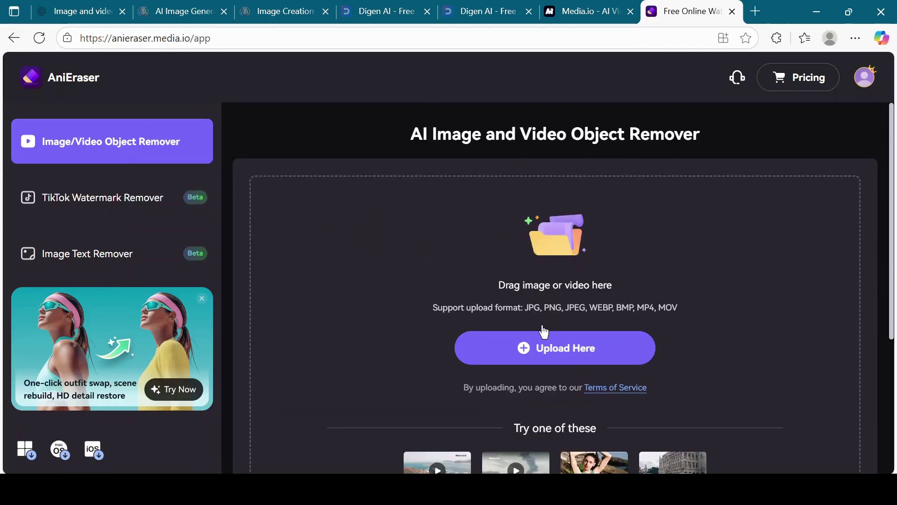
click(553, 349)
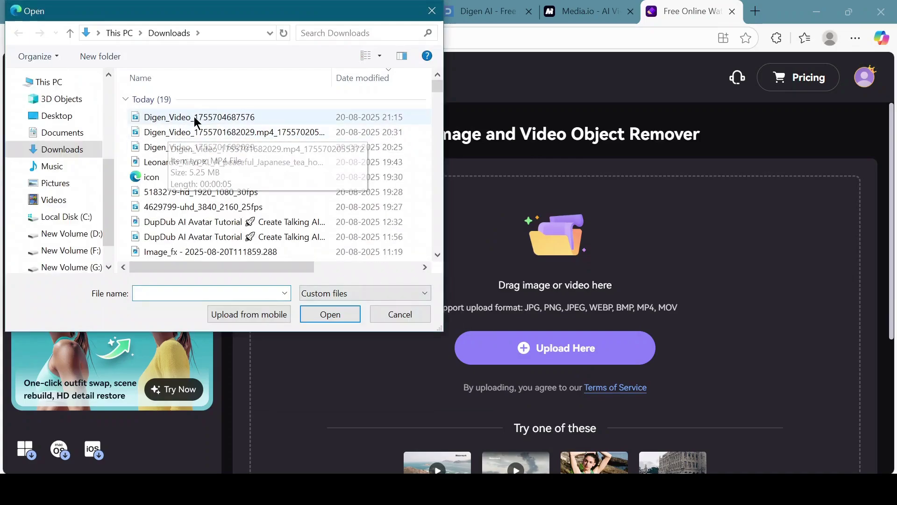
click(209, 121)
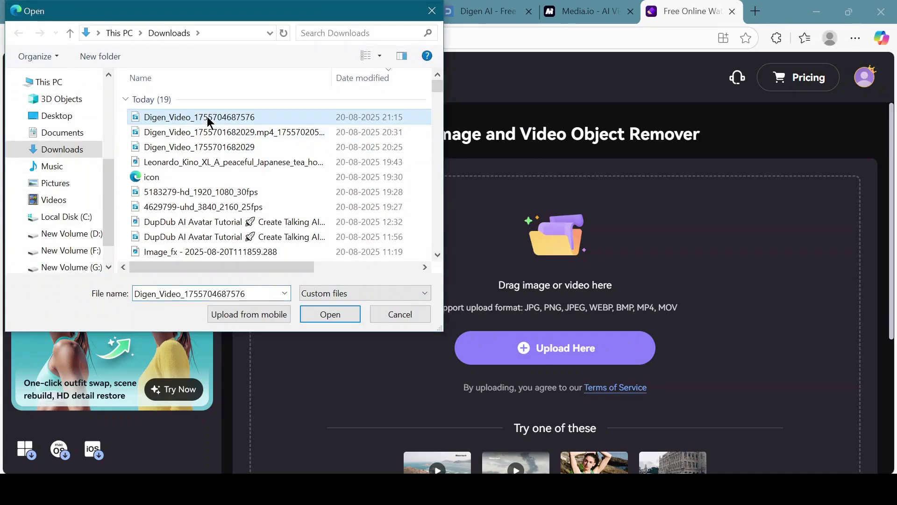
click(336, 315)
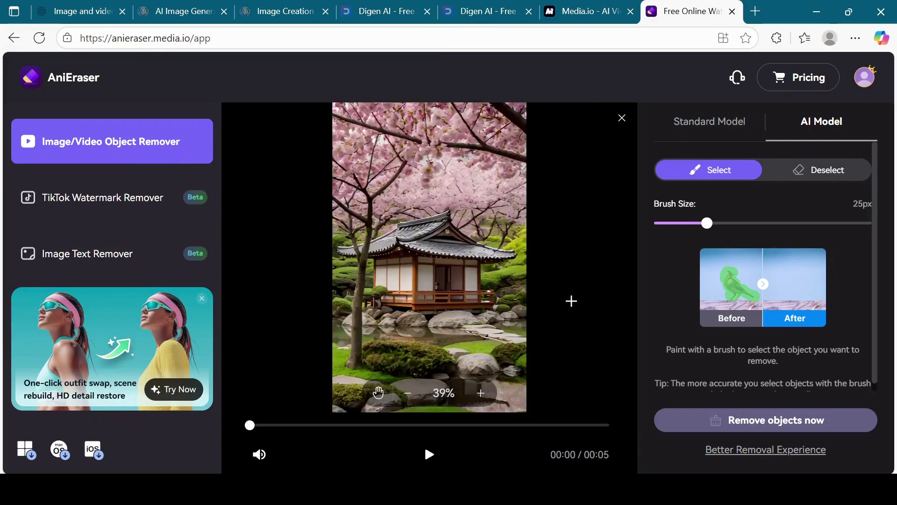
With a 55px brush, mark the DIGEN AI Real Motion watermark and remove it
click(780, 223)
drag(776, 225, 773, 224)
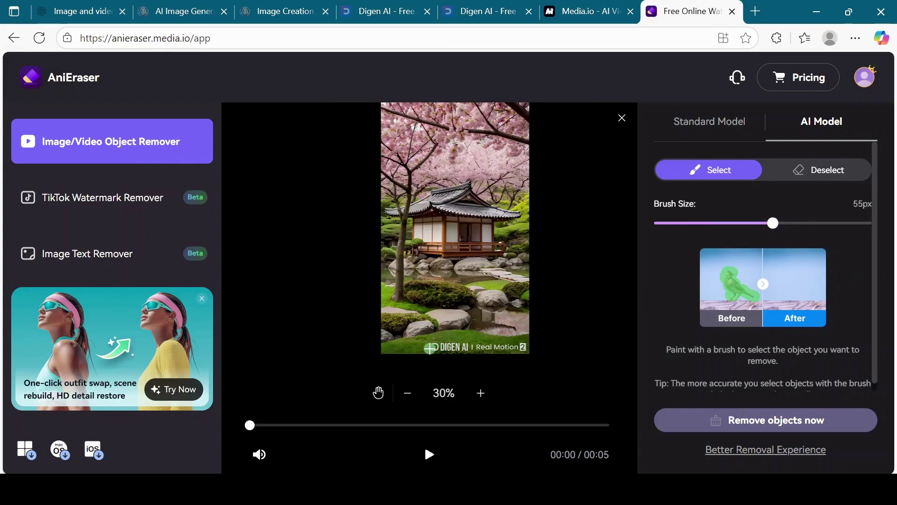
drag(447, 345, 514, 345)
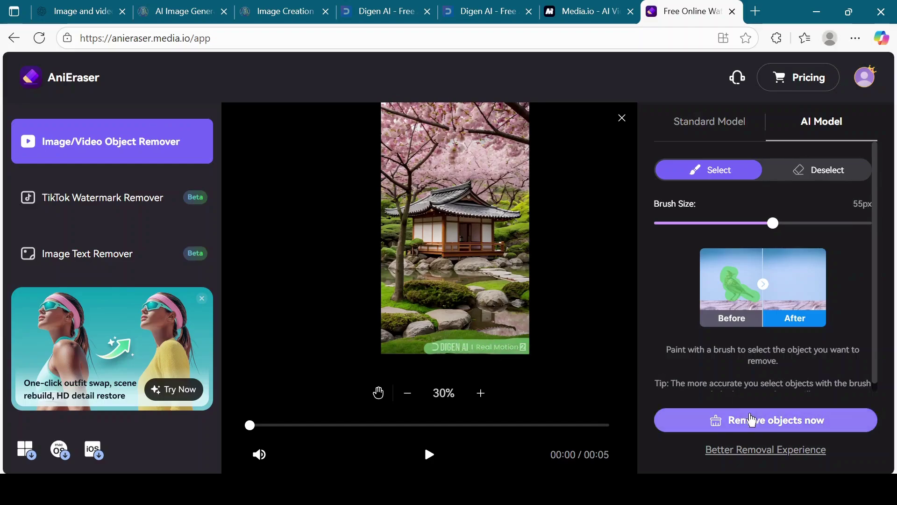
click(751, 423)
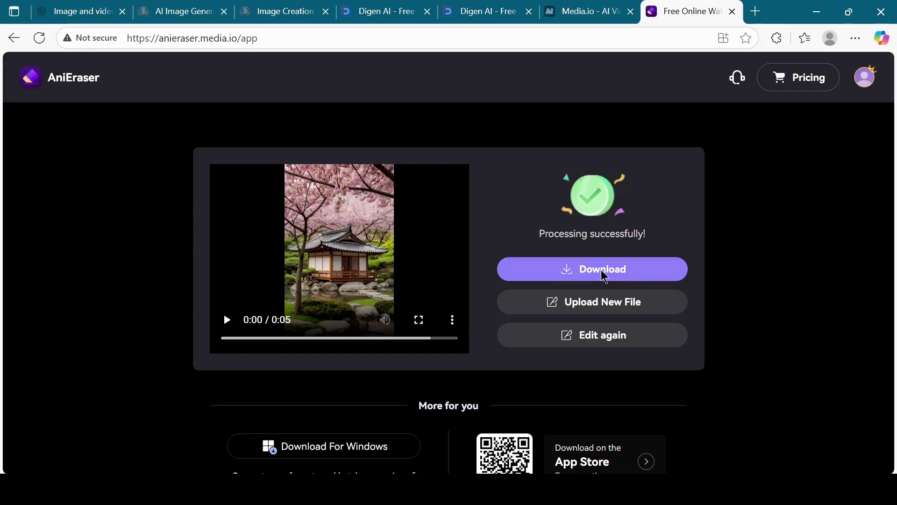
Download the watermark-free tea house clip from the completion screen
click(603, 273)
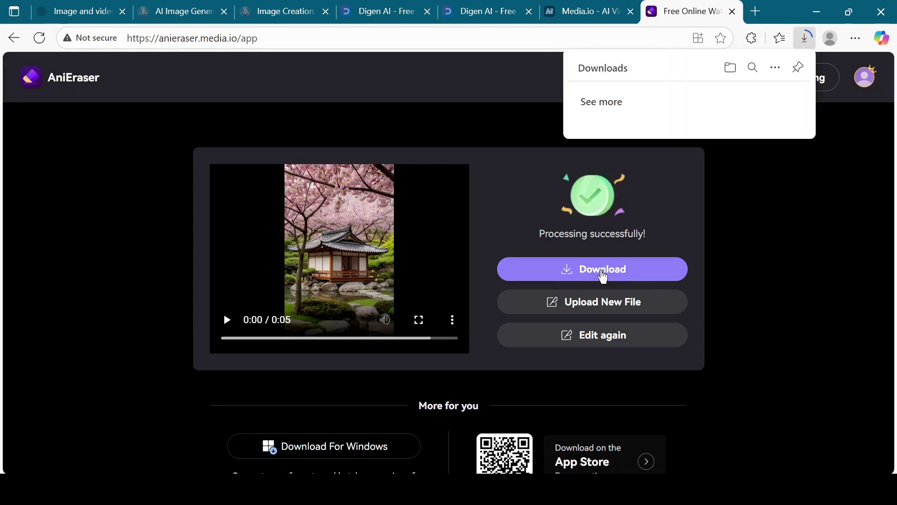